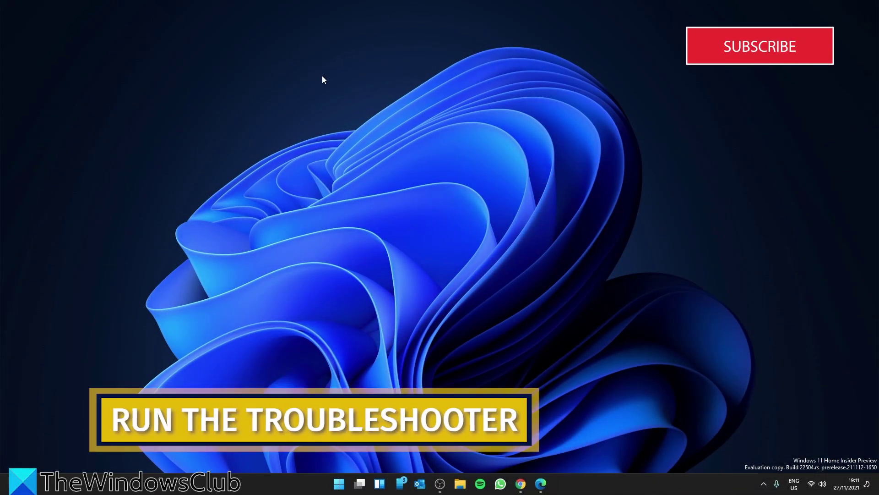
Step: Run the Internet Connections troubleshooter from System > Troubleshoot > Other trouble-shooters in Settings
{"action": "left_click", "coordinate": [339, 484]}
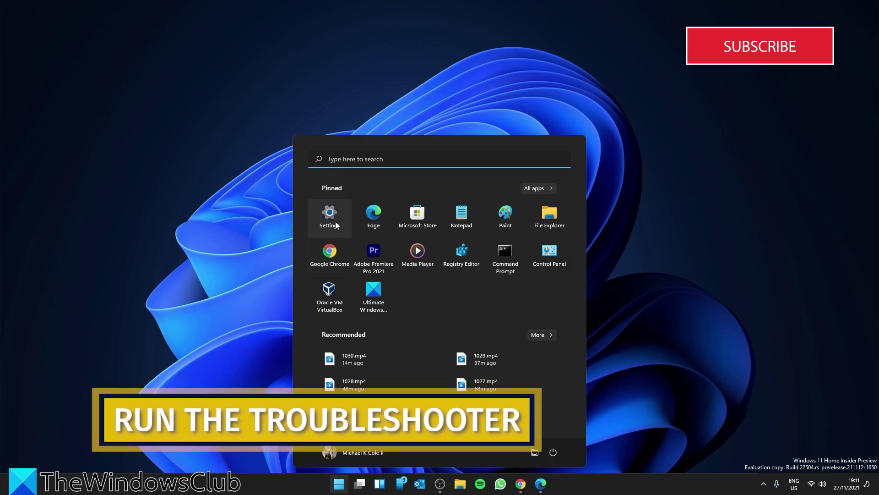
{"action": "left_click", "coordinate": [336, 224]}
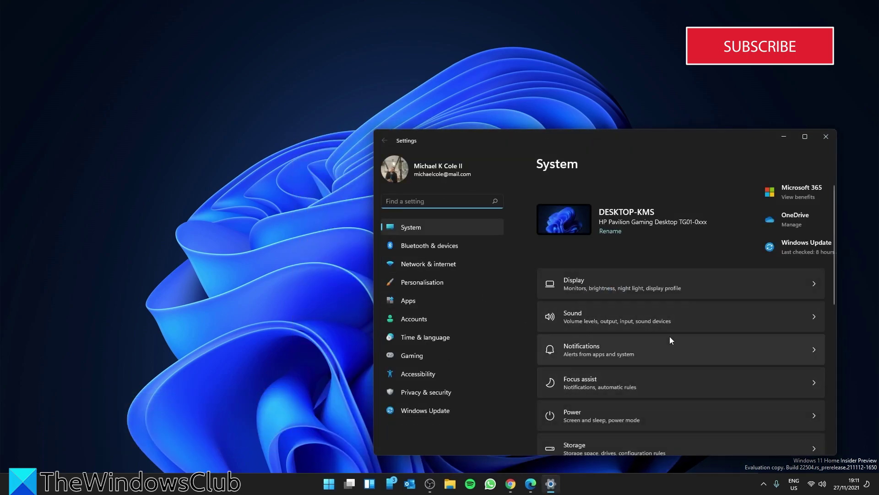
{"action": "scroll", "coordinate": [669, 336], "scroll_direction": "down", "scroll_amount": 4}
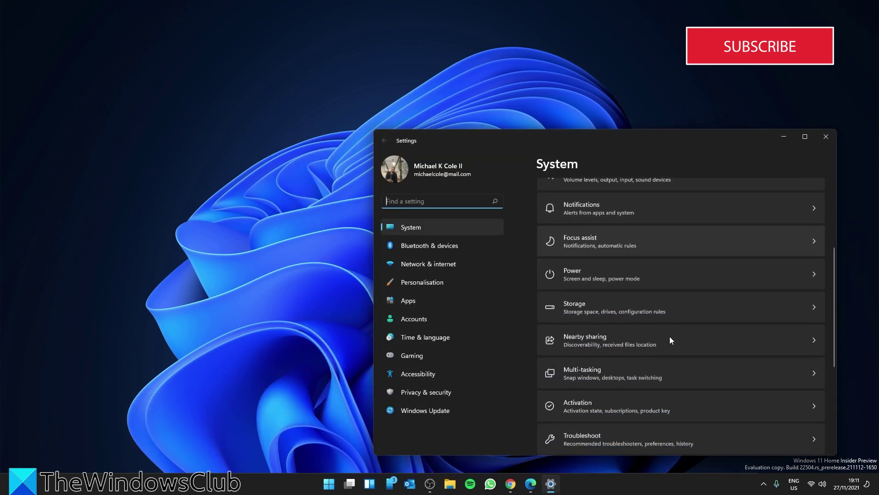
{"action": "left_click", "coordinate": [812, 373]}
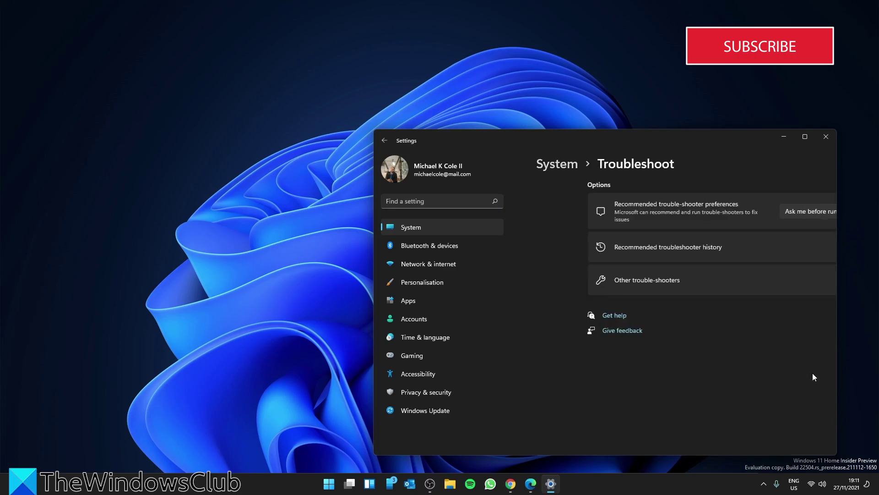
{"action": "left_click", "coordinate": [814, 283]}
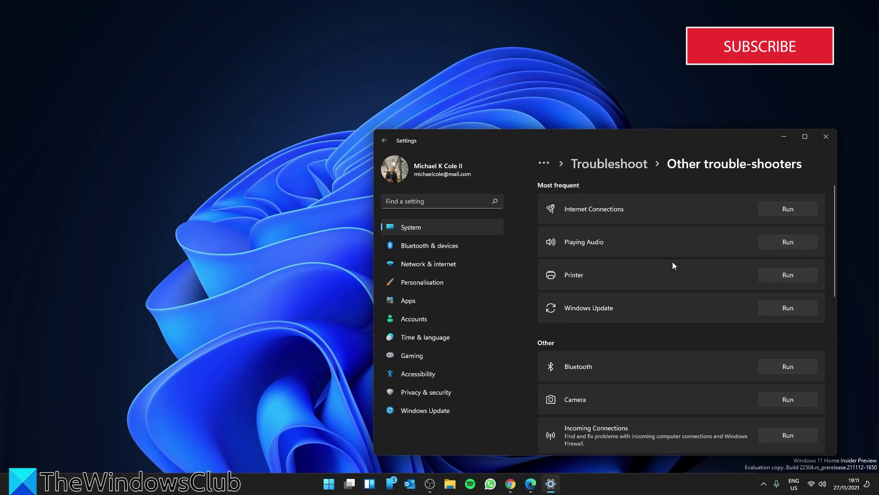
{"action": "left_click", "coordinate": [791, 210]}
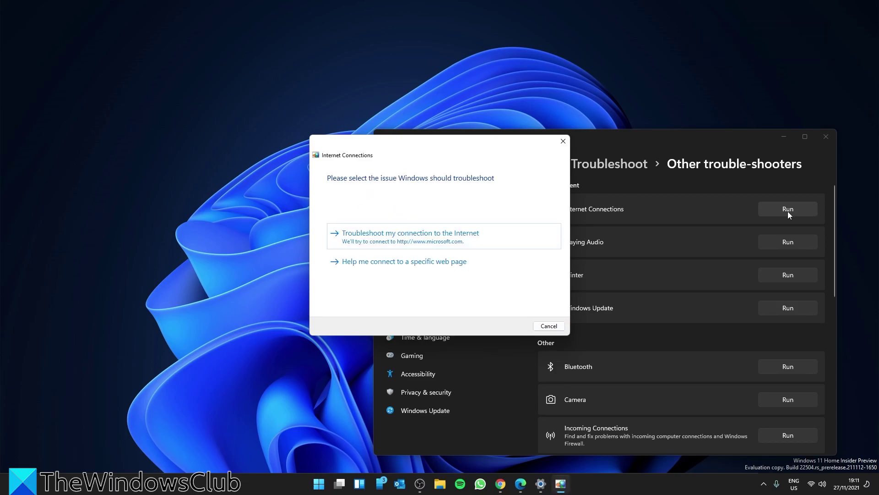
Step: Troubleshoot the Internet connection, dismiss Feedback Hub and the troubleshooter, and close Settings
{"action": "left_click", "coordinate": [403, 243]}
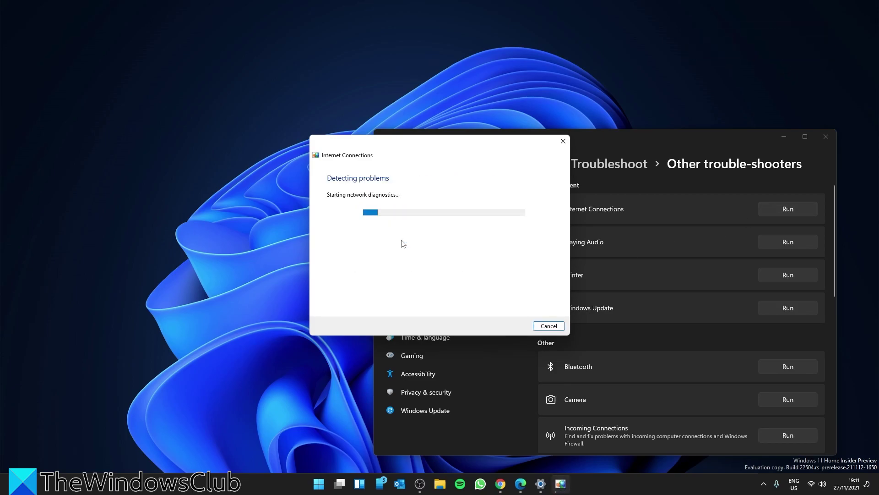
{"action": "left_click", "coordinate": [420, 215]}
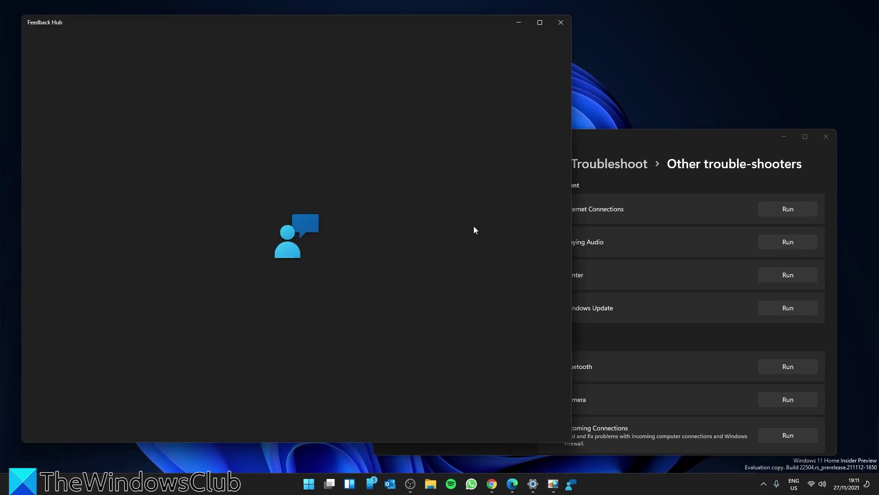
{"action": "left_click", "coordinate": [559, 22]}
{"action": "left_click", "coordinate": [550, 325]}
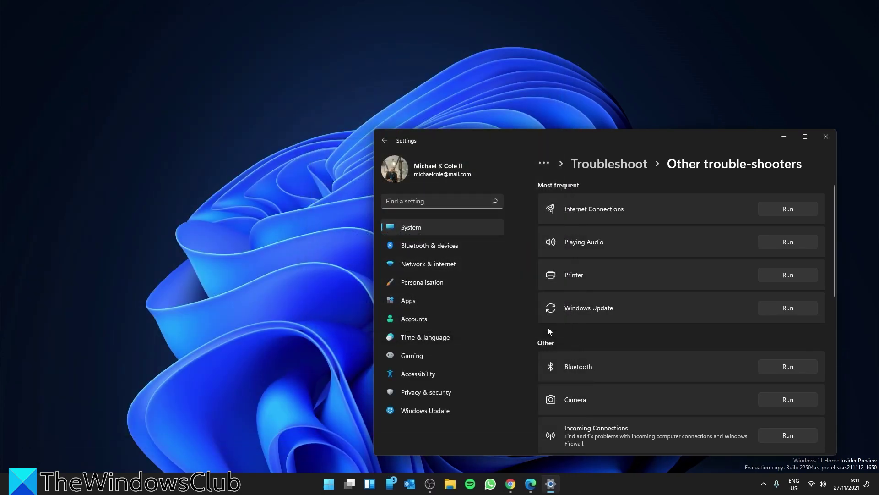
{"action": "mouse_move", "coordinate": [554, 489]}
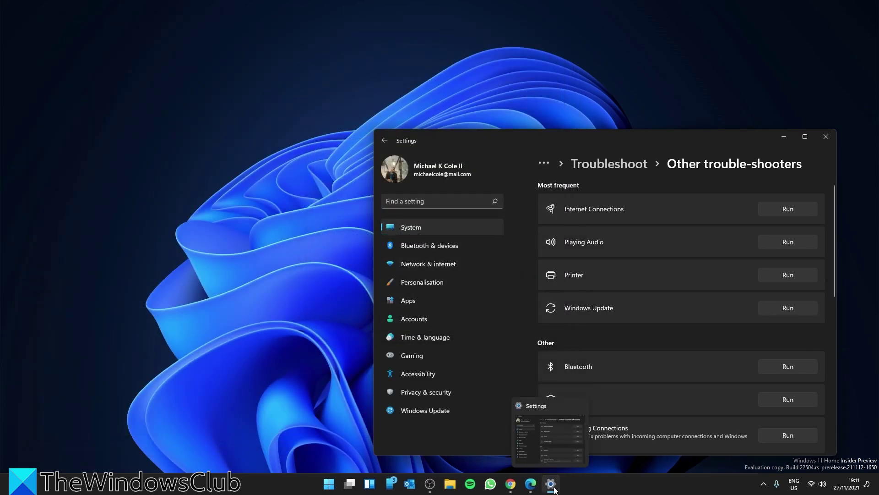
{"action": "left_click", "coordinate": [826, 136]}
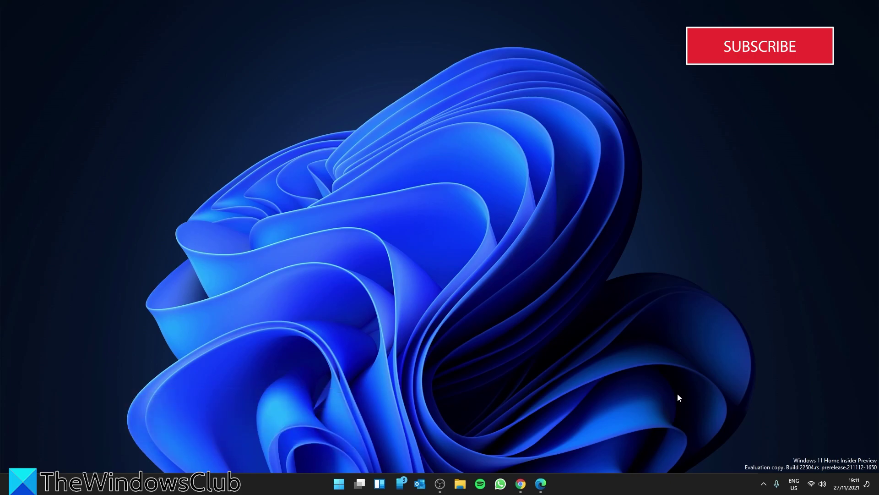
Step: Open Device Manager, expand Network adapters, and bring up the Realtek RTL8821CE adapter's actions
{"action": "right_click", "coordinate": [338, 486]}
{"action": "left_click", "coordinate": [329, 285]}
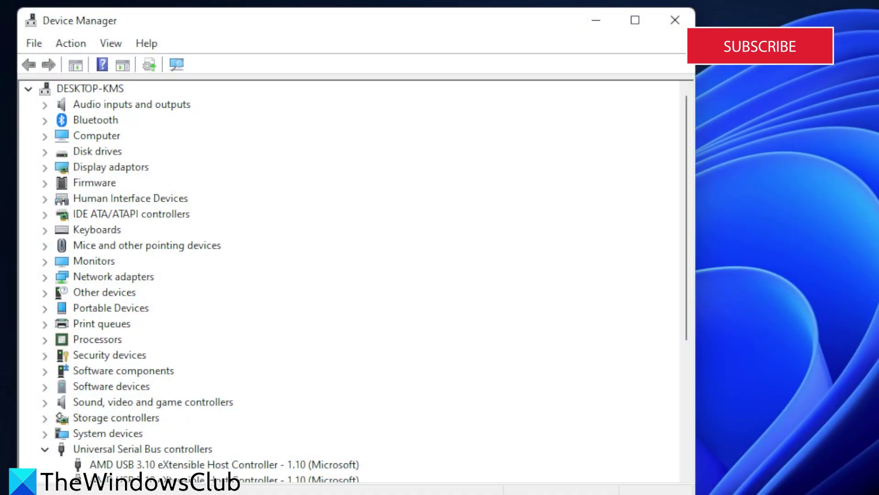
{"action": "left_click", "coordinate": [45, 278]}
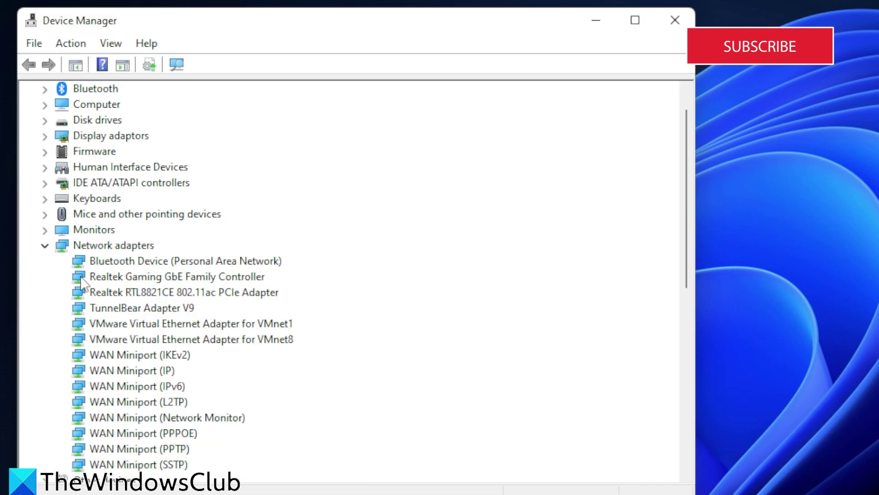
{"action": "left_click", "coordinate": [161, 293]}
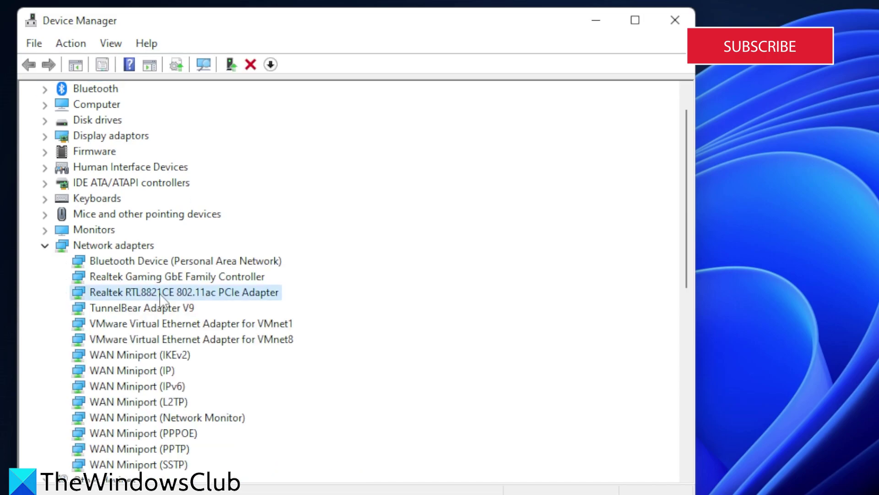
{"action": "right_click", "coordinate": [161, 298]}
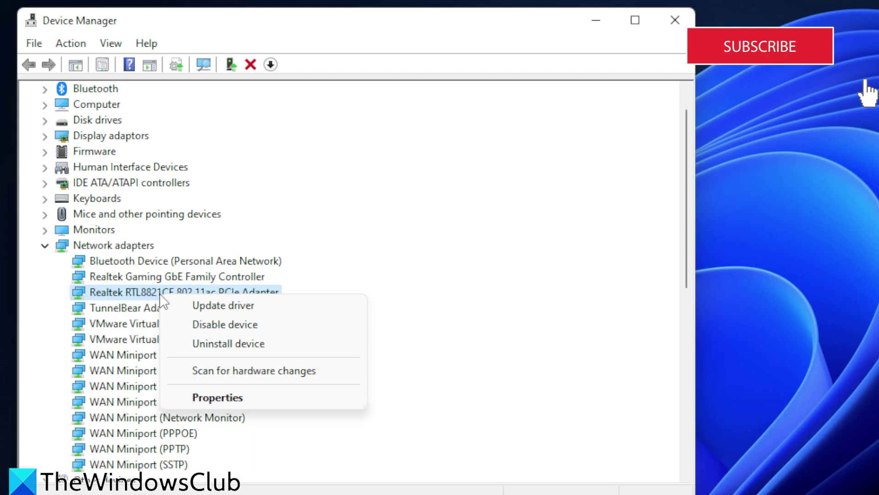
Step: Search automatically for a newer Realtek driver, confirming 2024.0.10.223 is already the best, and close
{"action": "left_click", "coordinate": [219, 396]}
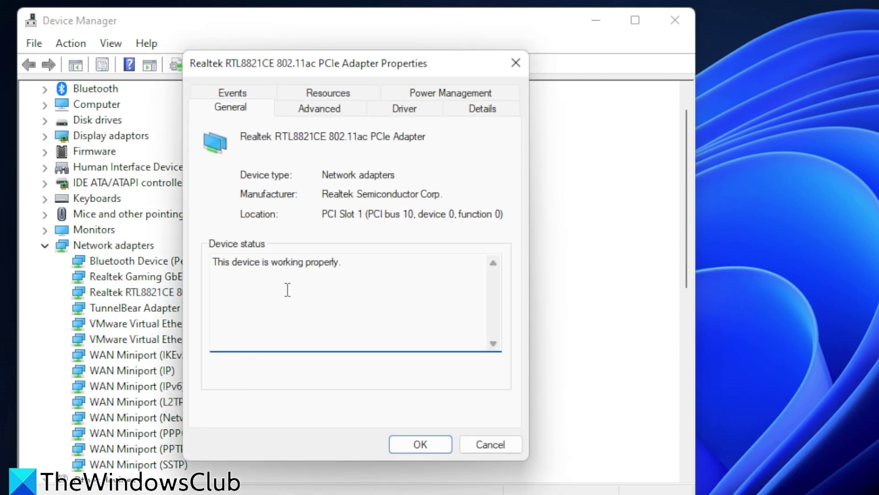
{"action": "left_click", "coordinate": [392, 108]}
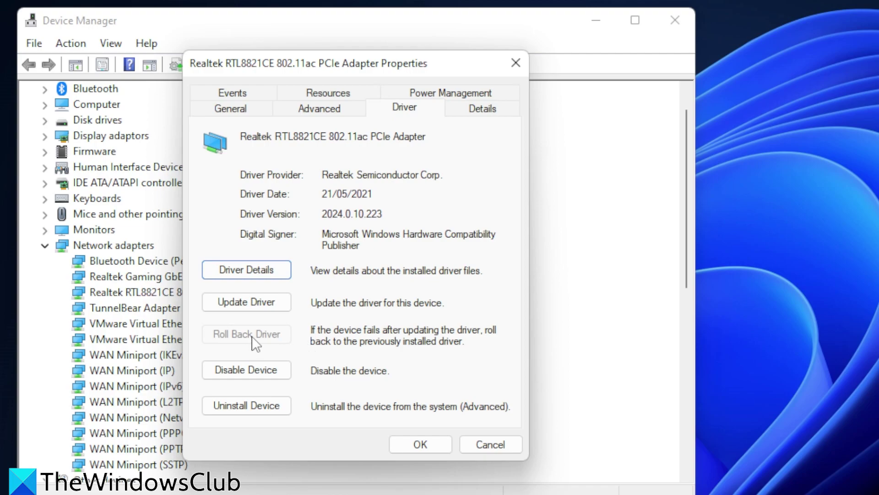
{"action": "left_click", "coordinate": [256, 303]}
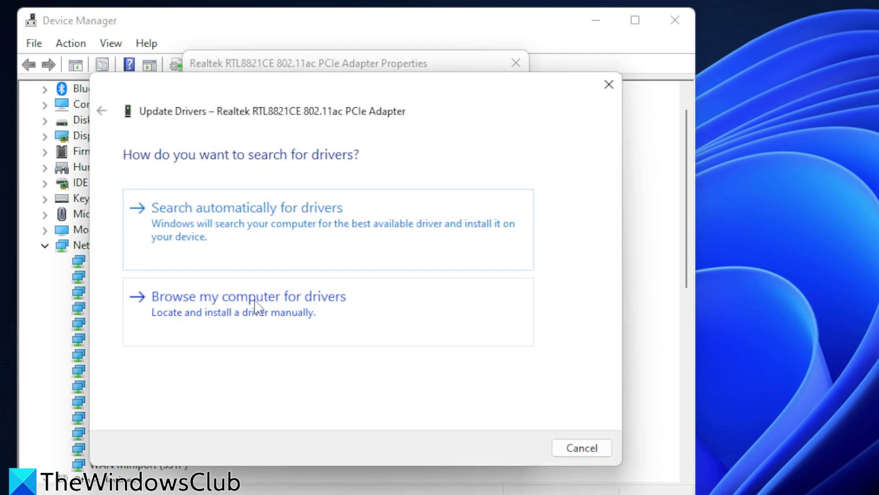
{"action": "left_click", "coordinate": [268, 218]}
{"action": "left_click", "coordinate": [608, 442]}
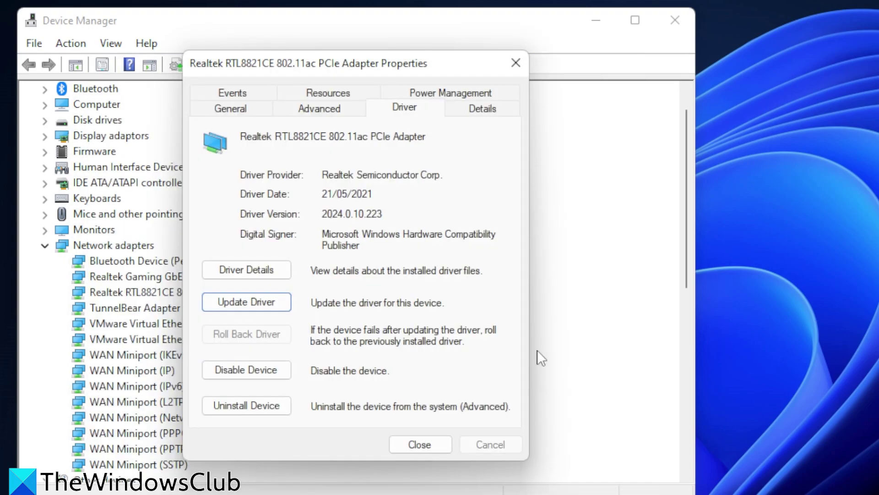
{"action": "left_click", "coordinate": [517, 62]}
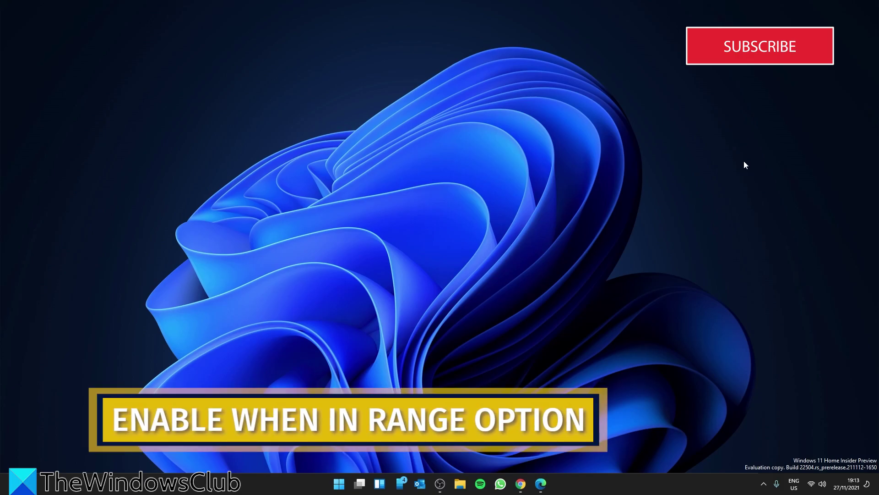
Step: View the connected network's properties under Network & internet > Wi-Fi in Settings
{"action": "left_click", "coordinate": [341, 484]}
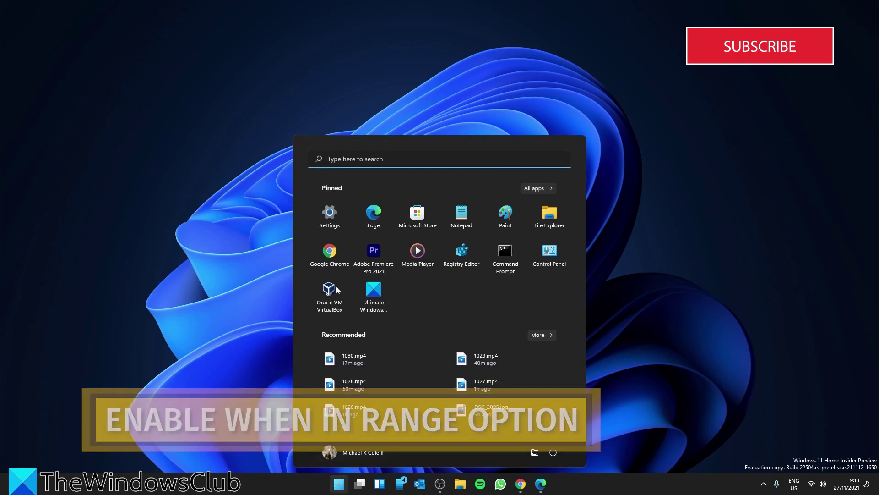
{"action": "left_click", "coordinate": [335, 215]}
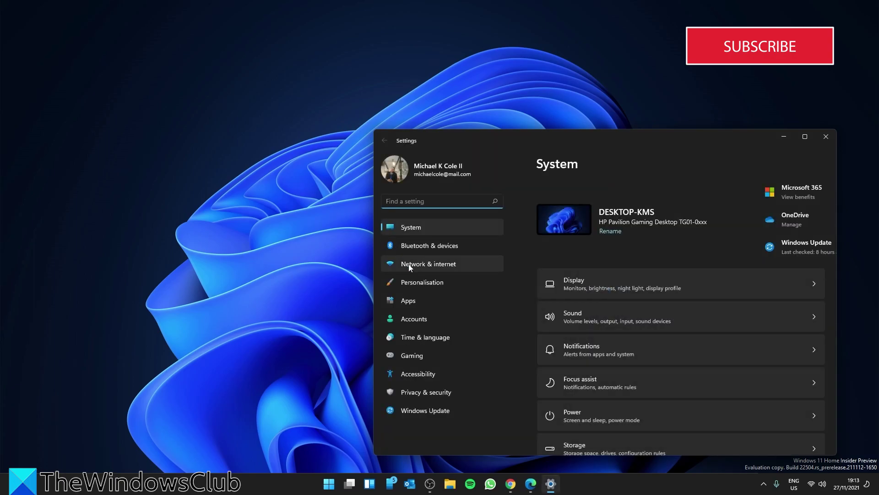
{"action": "left_click", "coordinate": [410, 267]}
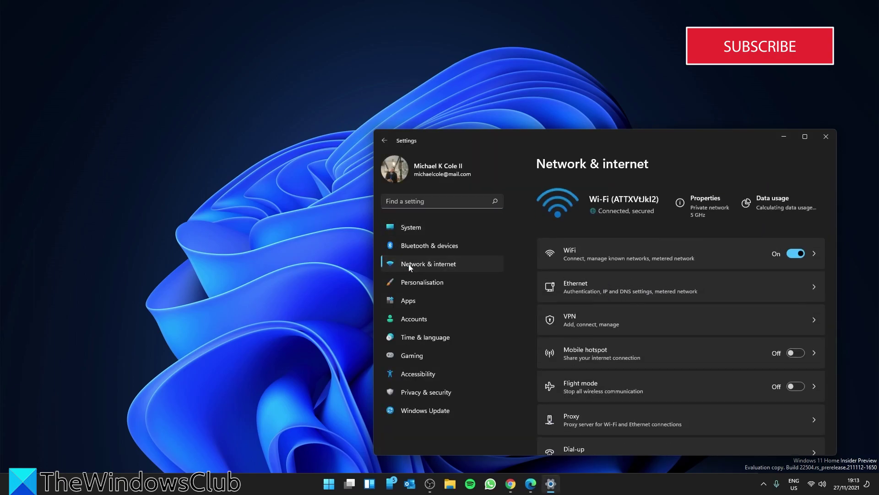
{"action": "left_click", "coordinate": [816, 252]}
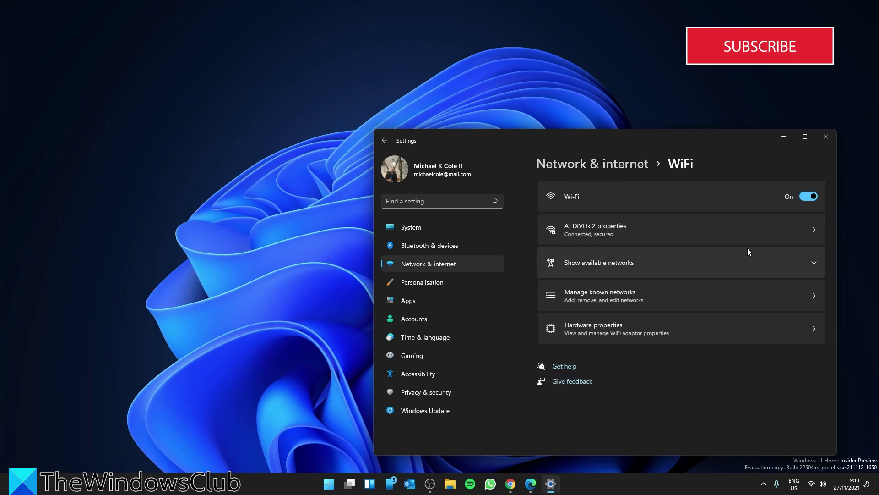
{"action": "left_click", "coordinate": [814, 229]}
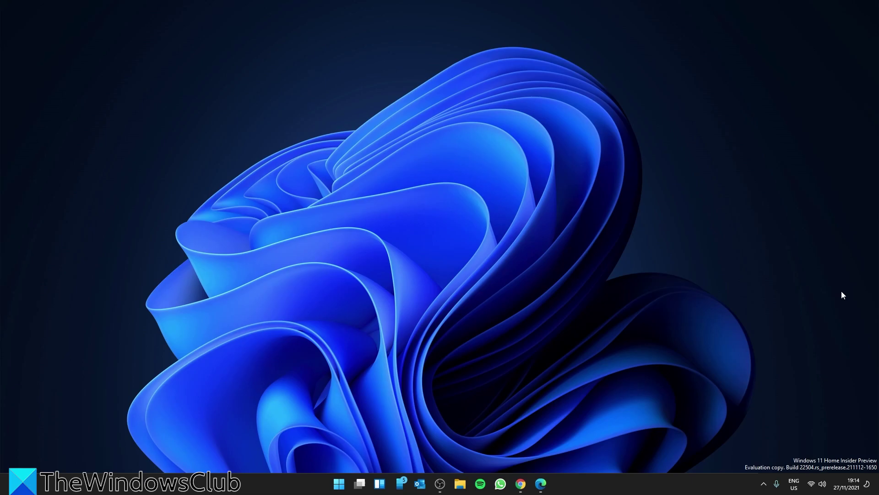
Step: Forget the connected Wi-Fi network from the taskbar Wi-Fi flyout
{"action": "left_click", "coordinate": [811, 485]}
{"action": "right_click", "coordinate": [759, 328]}
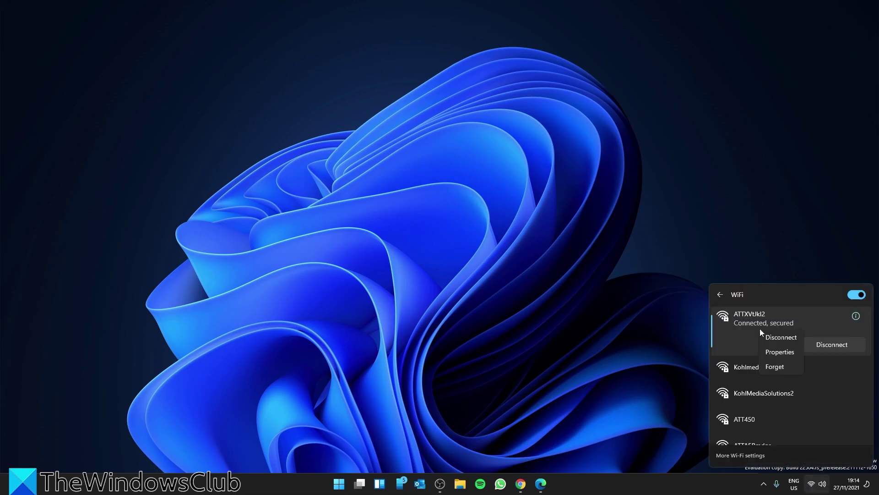
{"action": "left_click", "coordinate": [777, 371]}
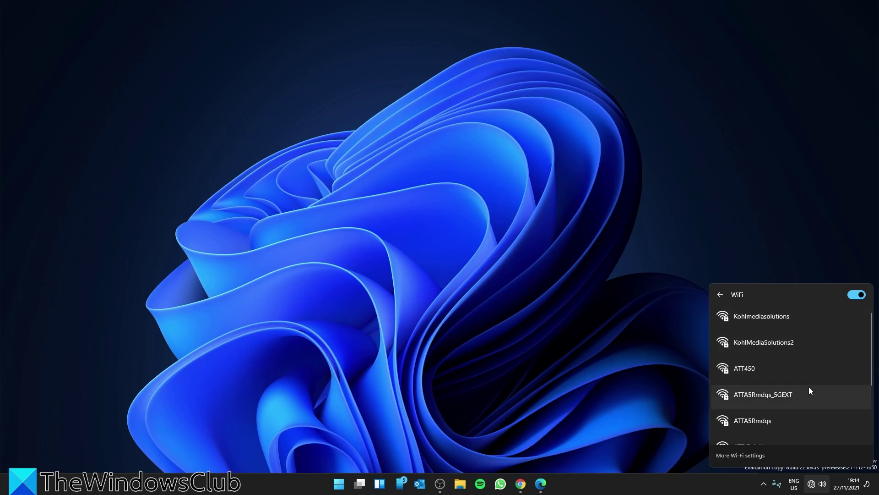
Step: Reconnect to the forgotten network by entering its network security key
{"action": "scroll", "coordinate": [809, 387], "scroll_direction": "down", "scroll_amount": 3}
{"action": "left_click", "coordinate": [787, 380]}
{"action": "left_click", "coordinate": [822, 419]}
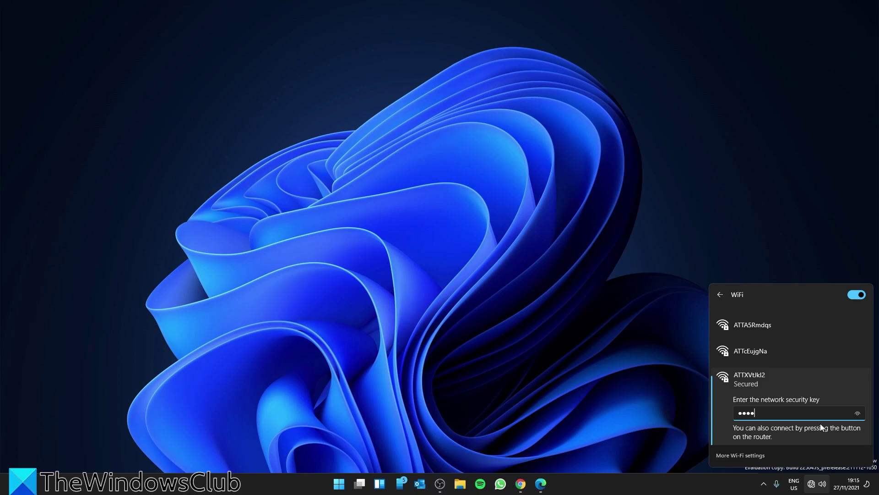
{"action": "scroll", "coordinate": [821, 428], "scroll_direction": "down", "scroll_amount": 1}
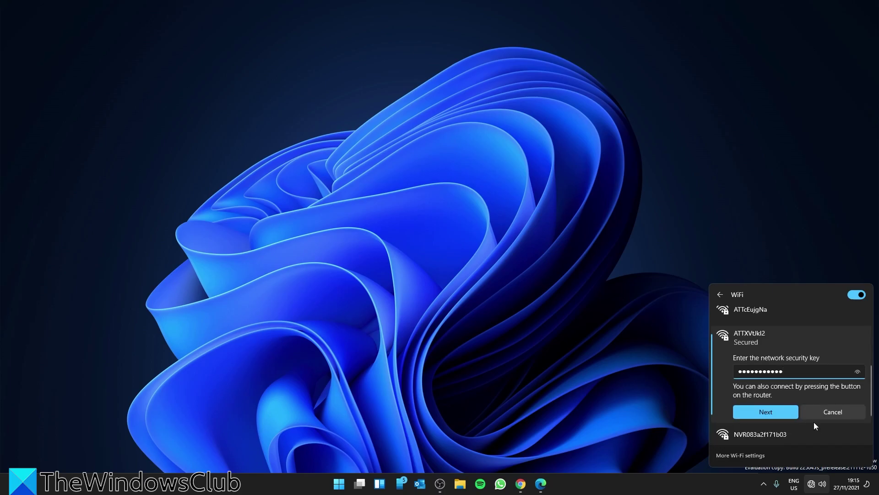
{"action": "left_click", "coordinate": [758, 413]}
{"action": "type", "text": "************"}
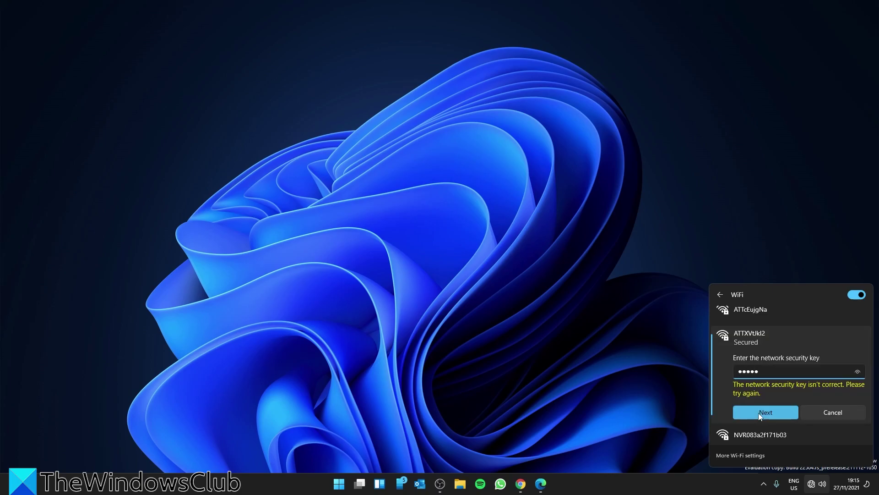
{"action": "left_click", "coordinate": [776, 410]}
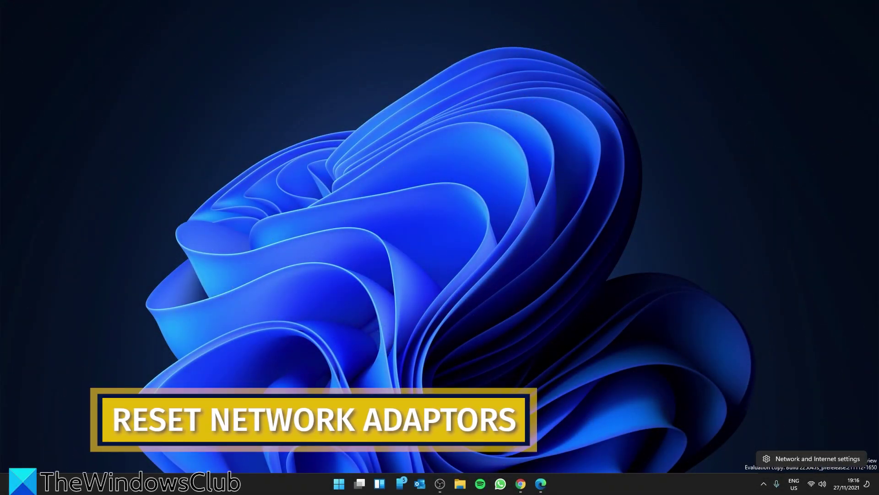
Step: Go to Network & internet > Advanced network settings > Network reset in Settings
{"action": "left_click", "coordinate": [339, 482]}
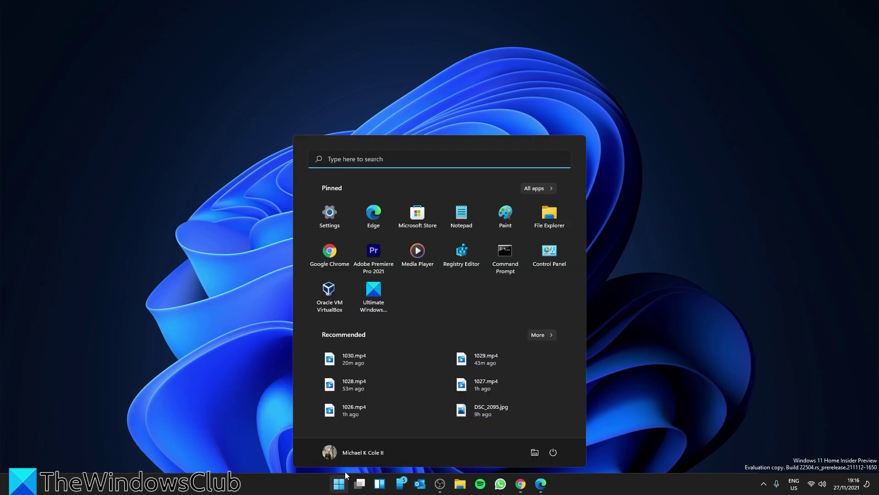
{"action": "left_click", "coordinate": [337, 221]}
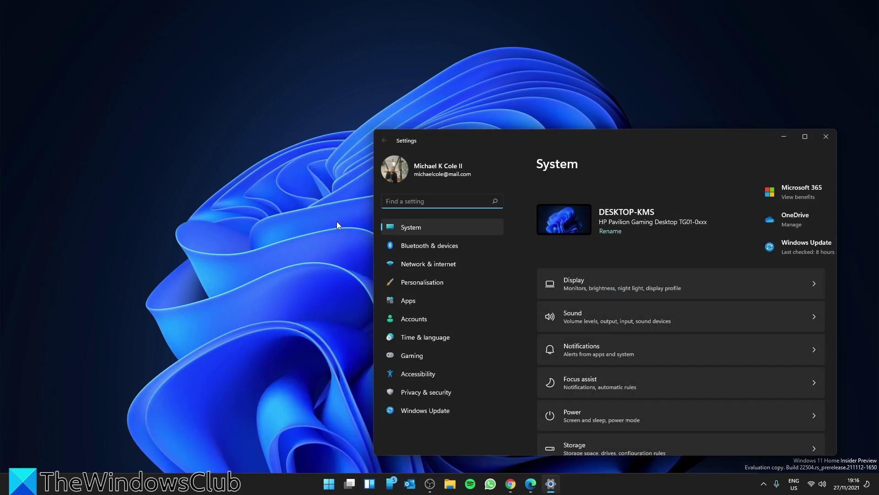
{"action": "left_click", "coordinate": [426, 264]}
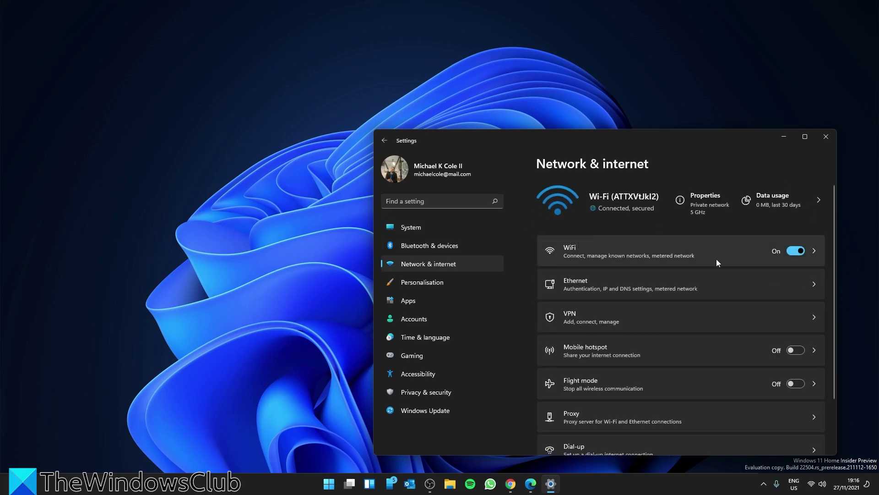
{"action": "scroll", "coordinate": [732, 301], "scroll_direction": "down", "scroll_amount": 2}
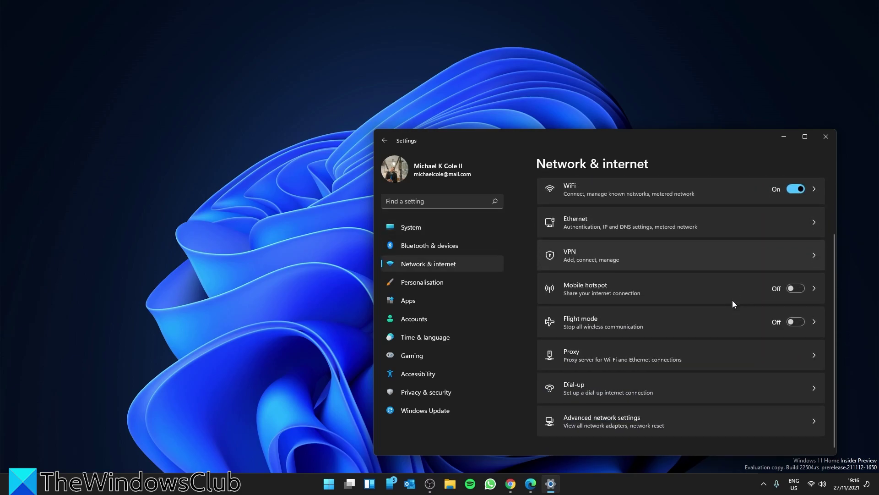
{"action": "left_click", "coordinate": [814, 428]}
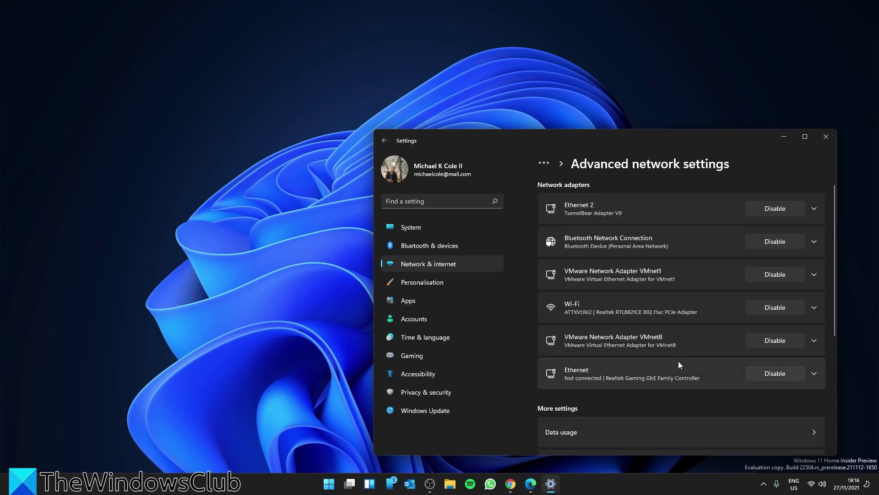
{"action": "scroll", "coordinate": [679, 364], "scroll_direction": "down", "scroll_amount": 4}
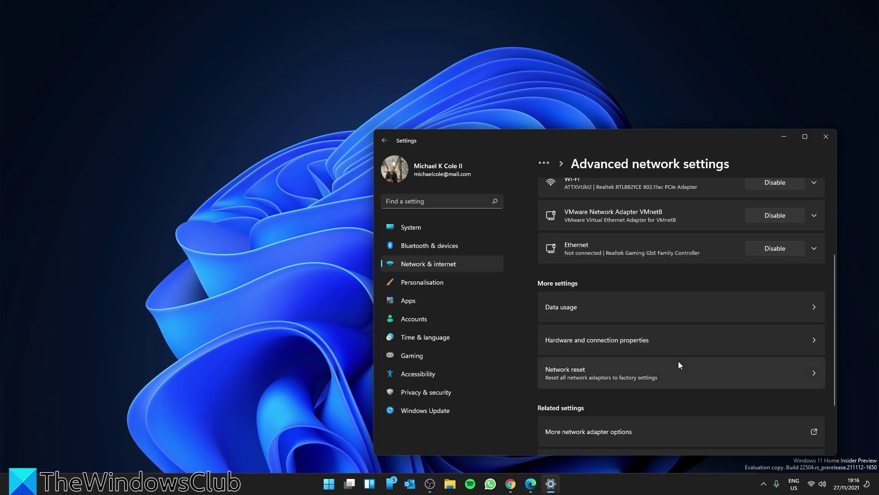
{"action": "left_click", "coordinate": [814, 372]}
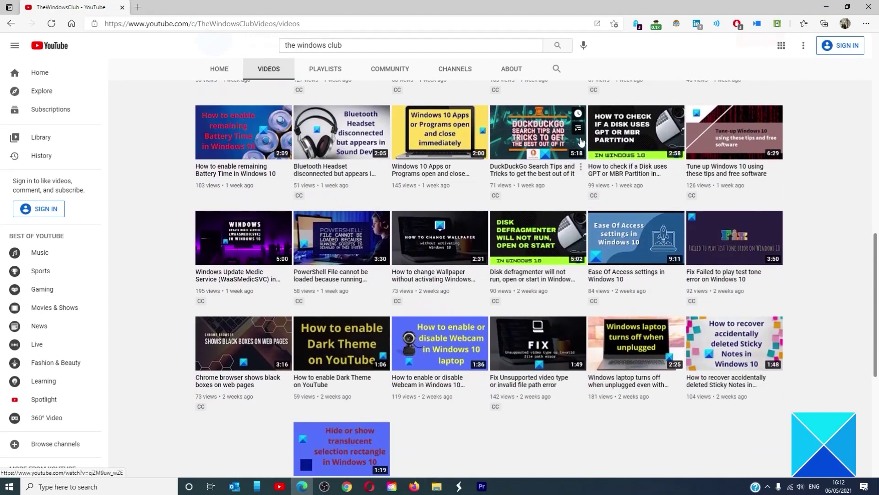
{"action": "scroll", "coordinate": [580, 142], "scroll_direction": "up", "scroll_amount": 10}
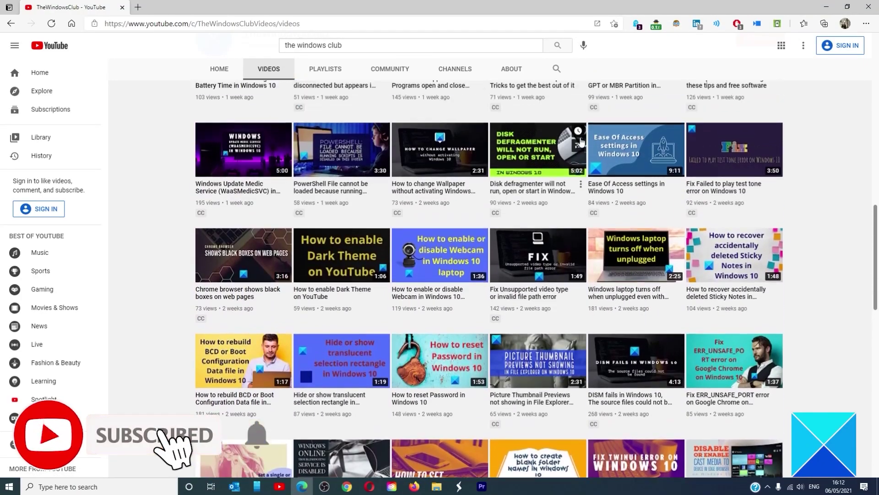
{"action": "scroll", "coordinate": [581, 143], "scroll_direction": "up", "scroll_amount": 7}
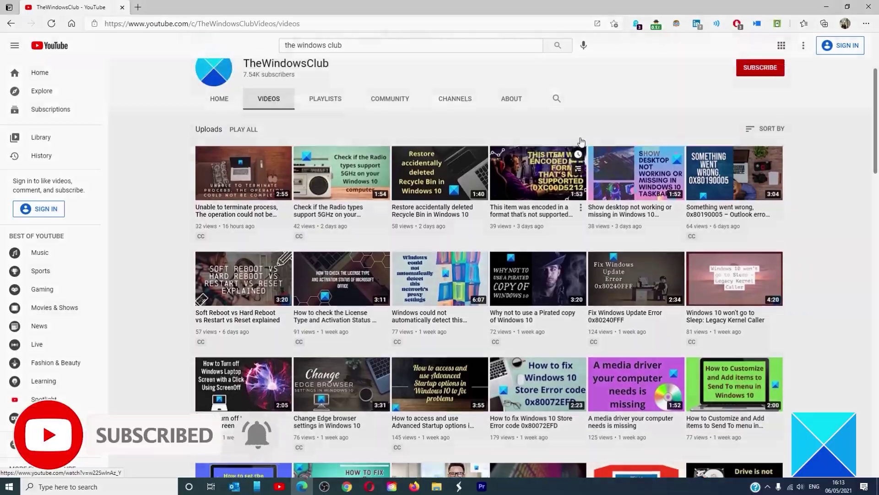